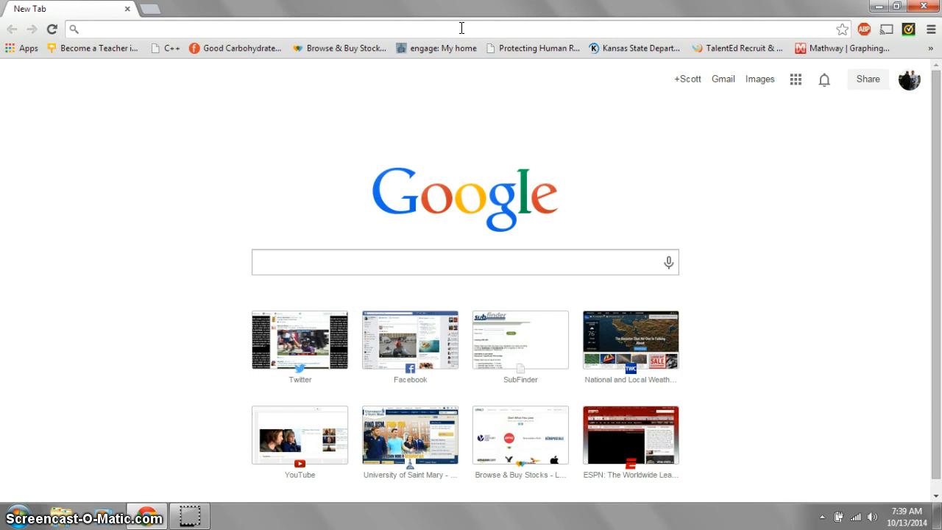
left_click(462, 27)
type("www.mat")
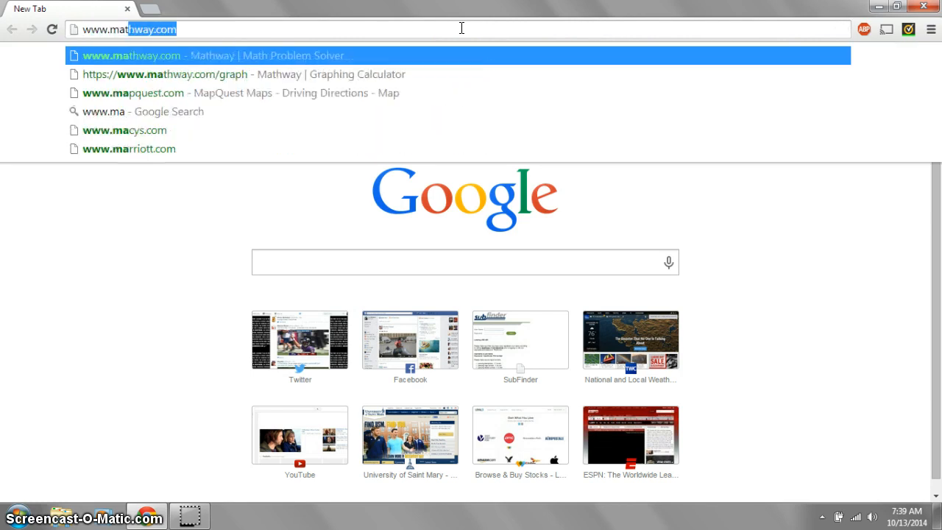
type("hway.com")
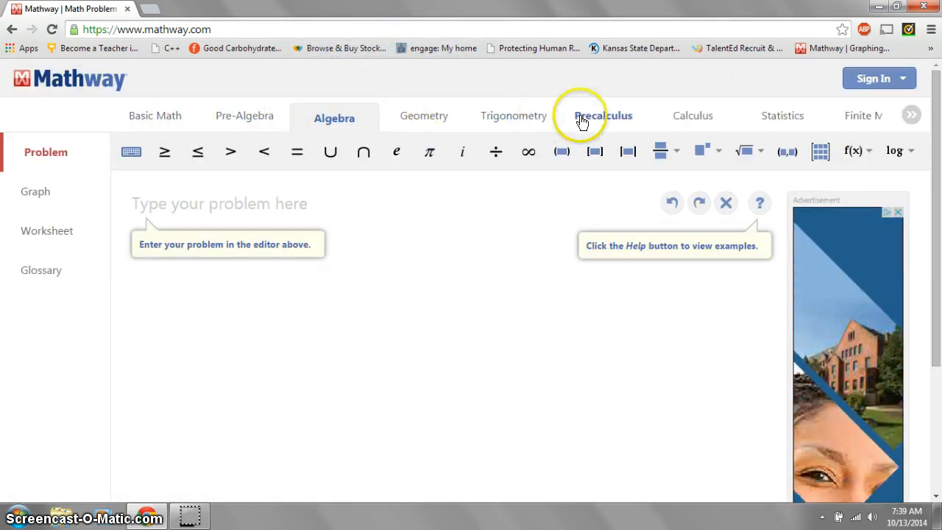
- Look through the available math subject categories, from Basic Math to Chemistry
left_click(911, 115)
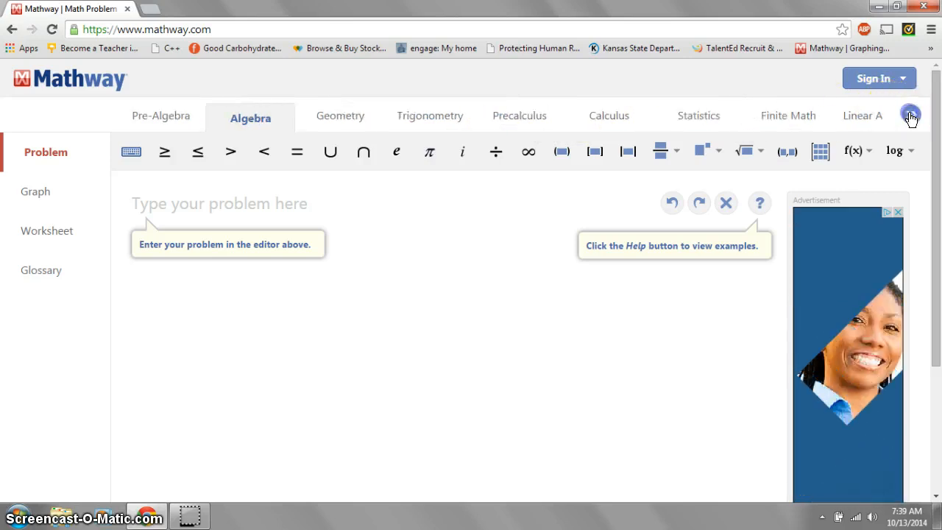
left_click(911, 117)
left_click(911, 117)
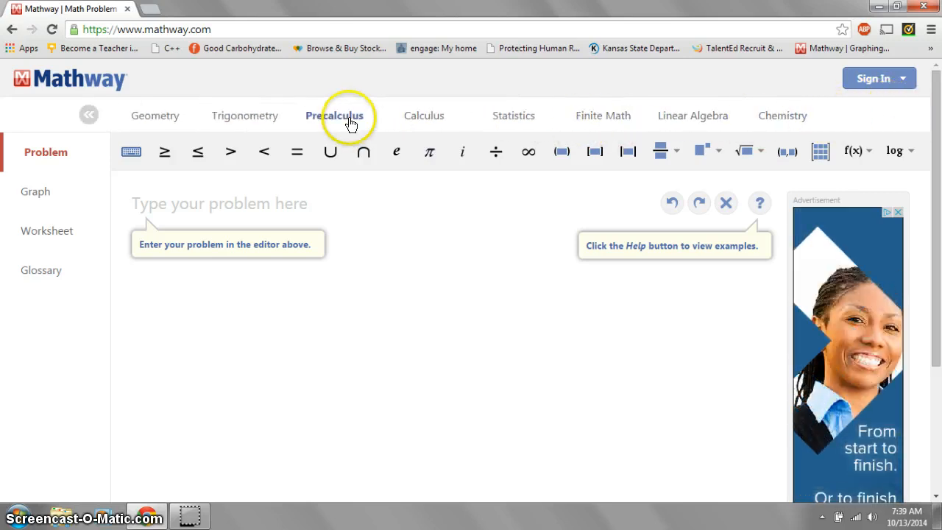
left_click(85, 112)
left_click(85, 112)
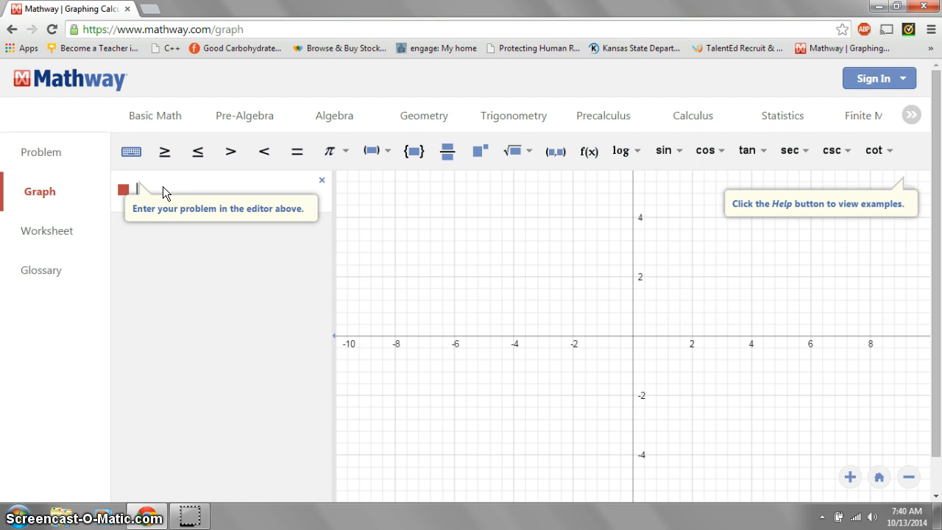
- Graph the inequalities y>0 and x>0 in the graphing calculator as two separate entries
type(">0")
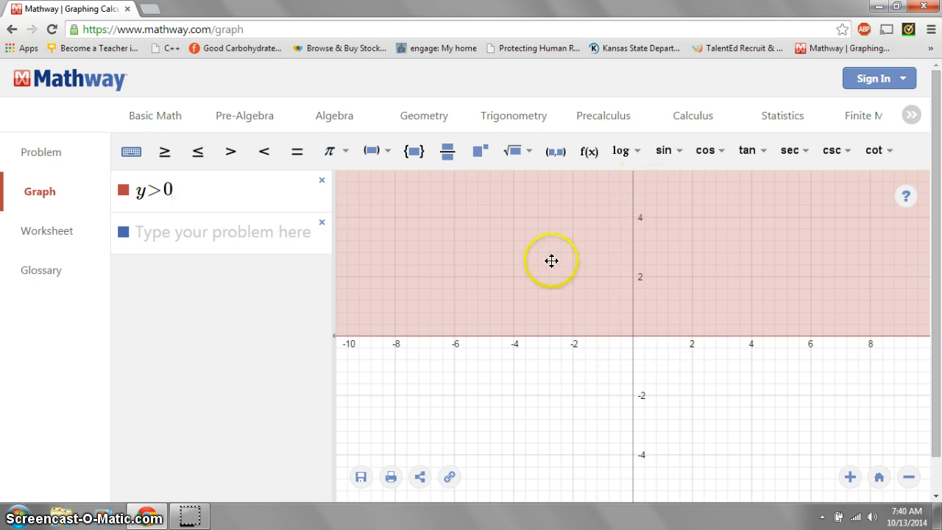
left_click(244, 235)
type("x>0")
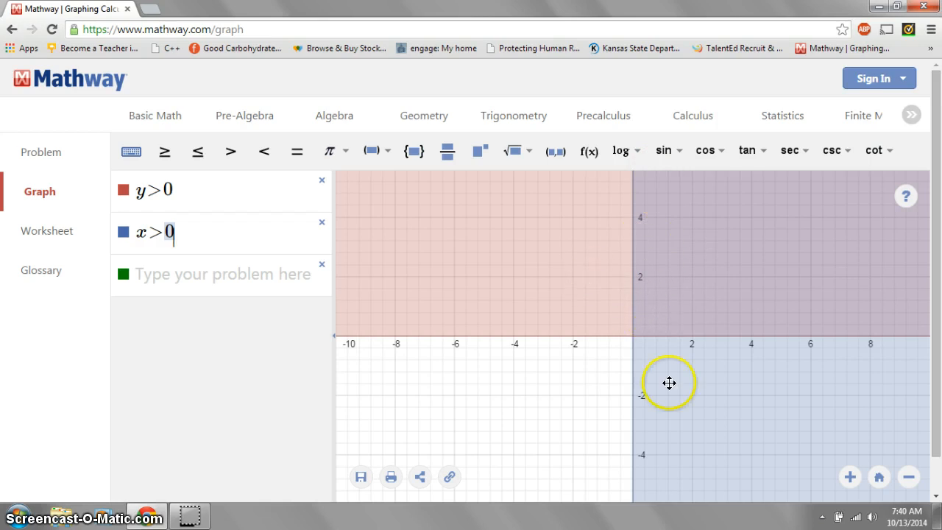
- Add the inequalities y>x and y<-x+4 to the graph as the third and fourth entries
left_click(236, 277)
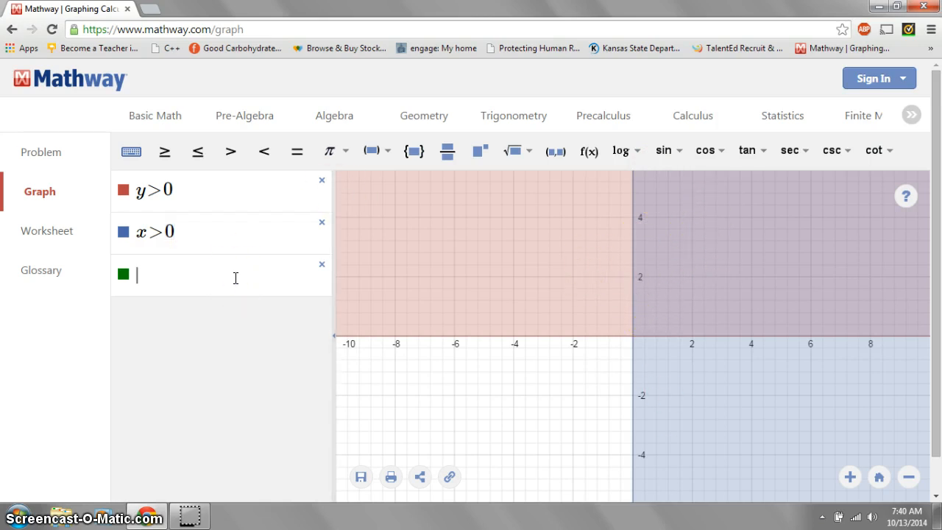
type("y>")
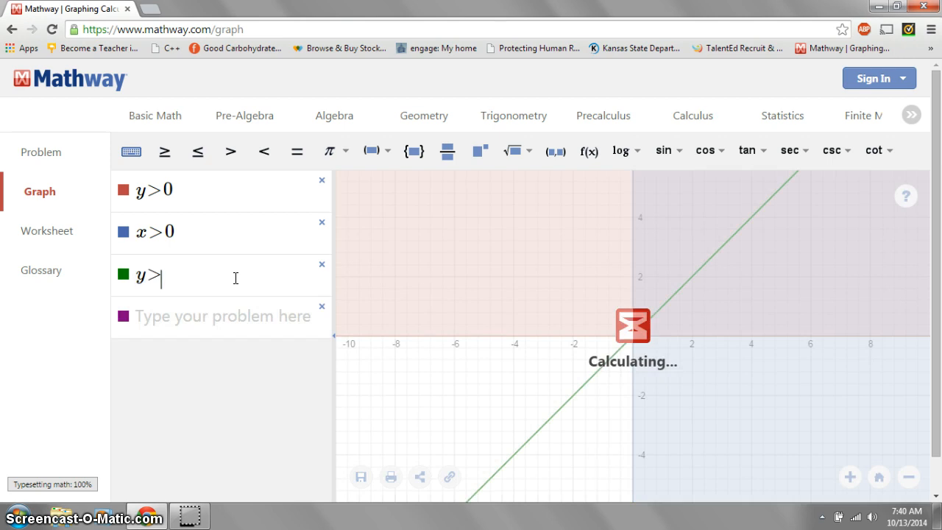
type("x")
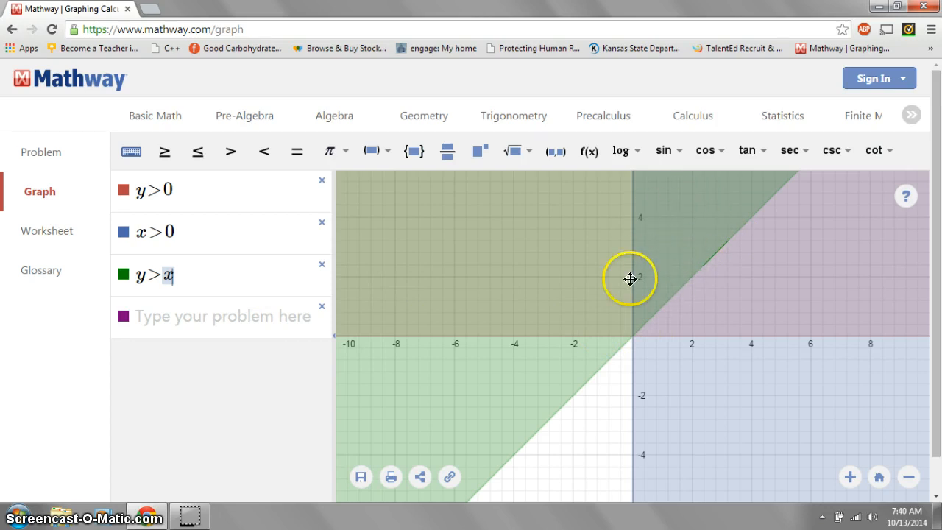
left_click(201, 318)
type("y")
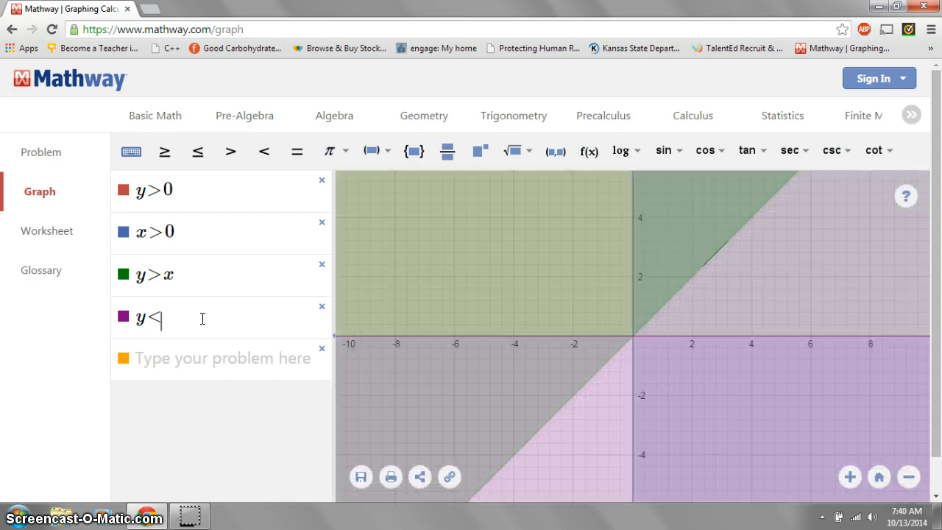
type("<-x+")
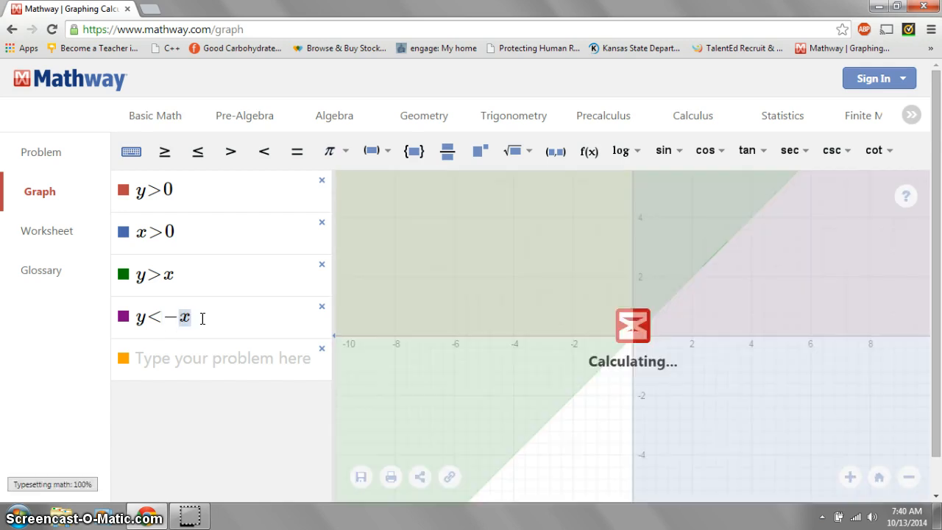
type("4")
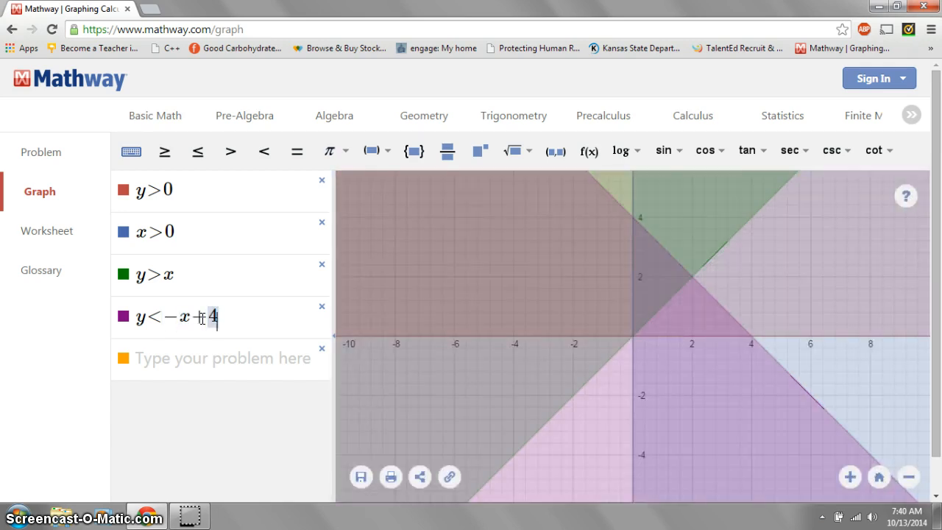
- Change the fourth inequality to y<-2x+4 by giving x the coefficient 2
left_click(612, 314)
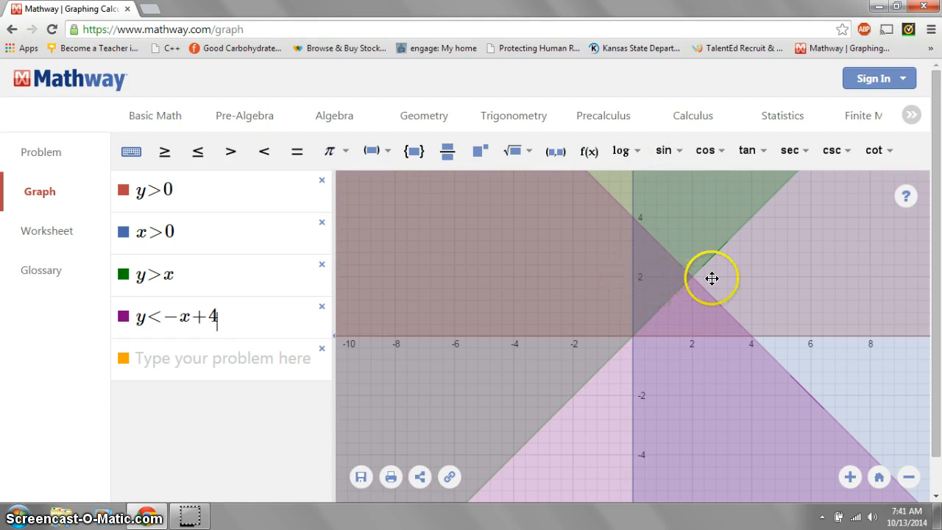
left_click_drag(731, 307, 620, 369)
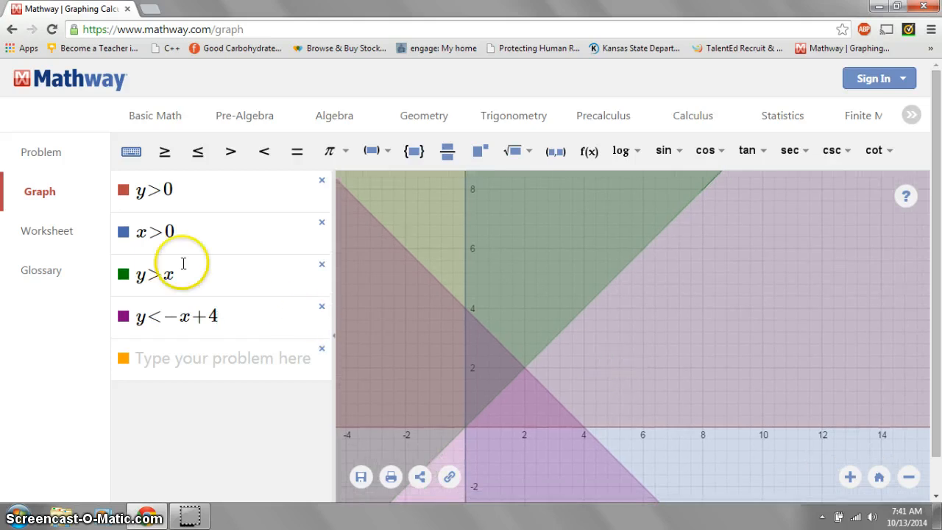
left_click_drag(142, 284, 144, 279)
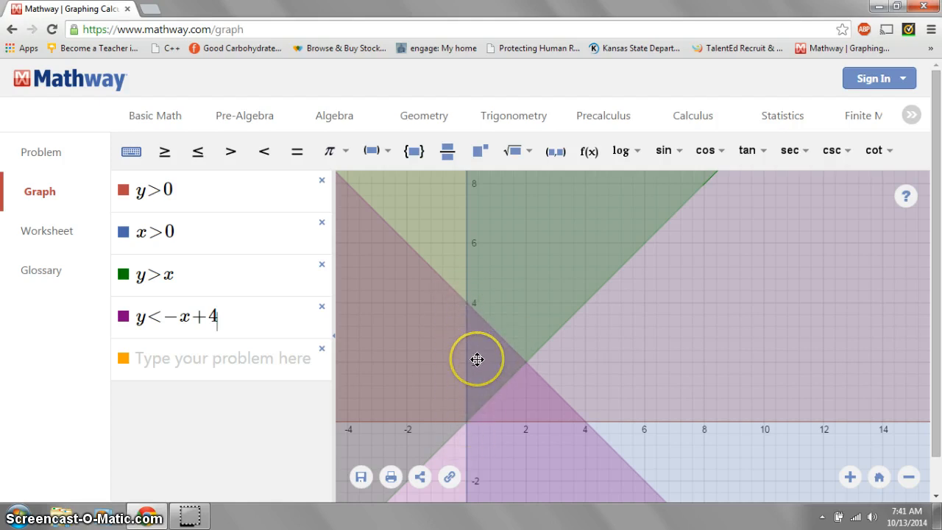
scroll(477, 359, "up", 2)
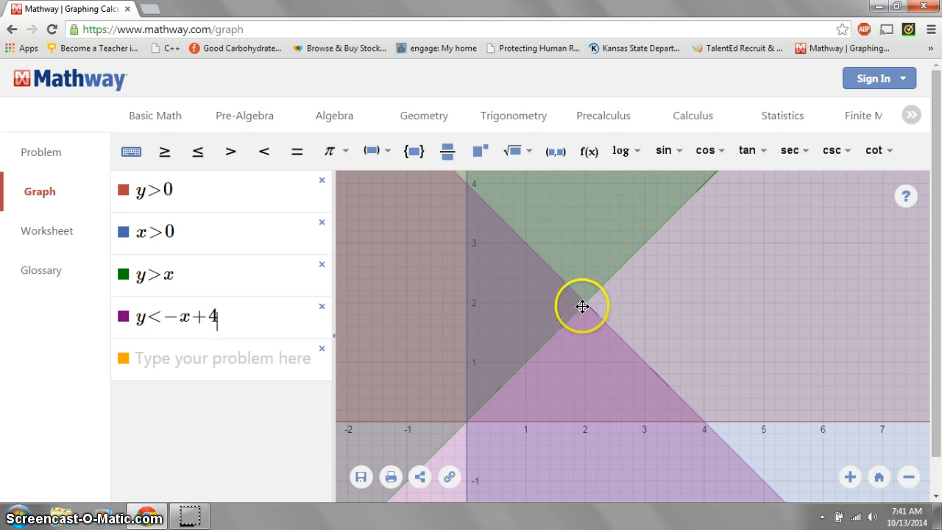
double_click(185, 316)
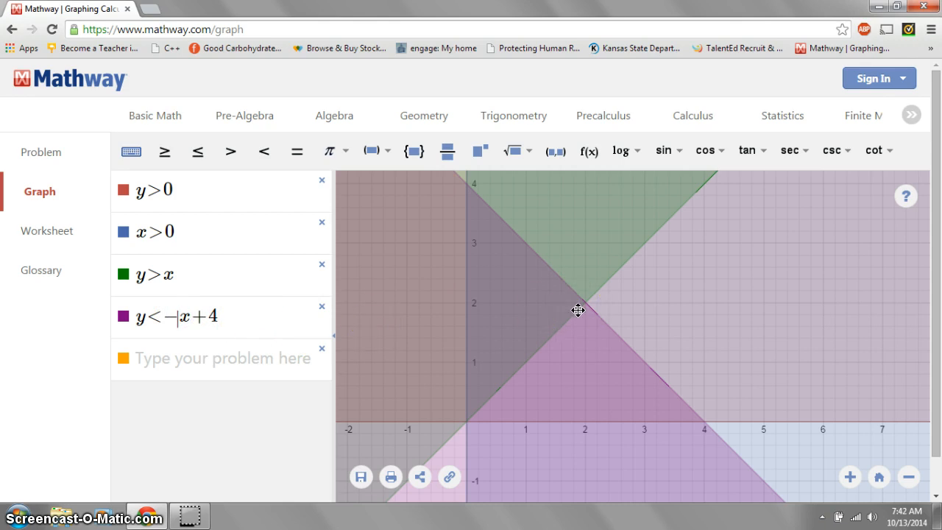
type("2")
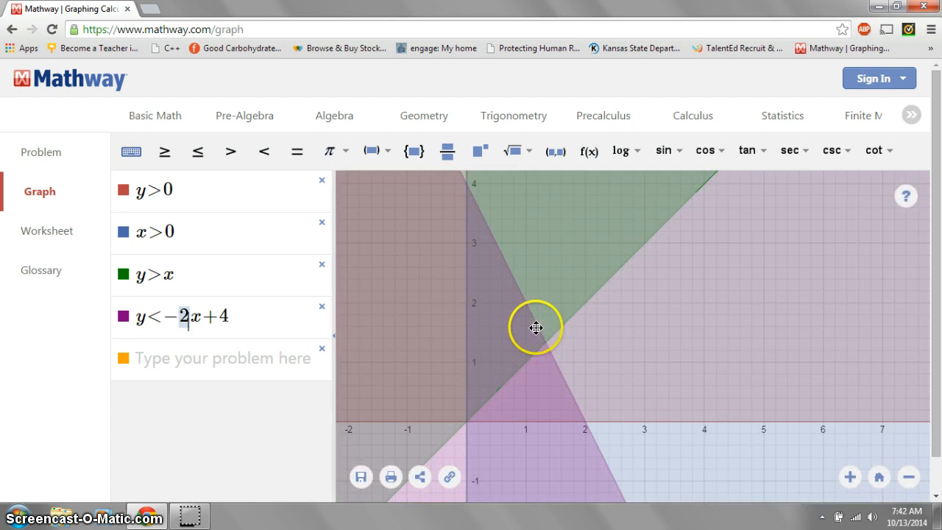
- Examine the point on the graph where the boundaries of y>x and y<-2x+4 cross
scroll(547, 342, "up", 2)
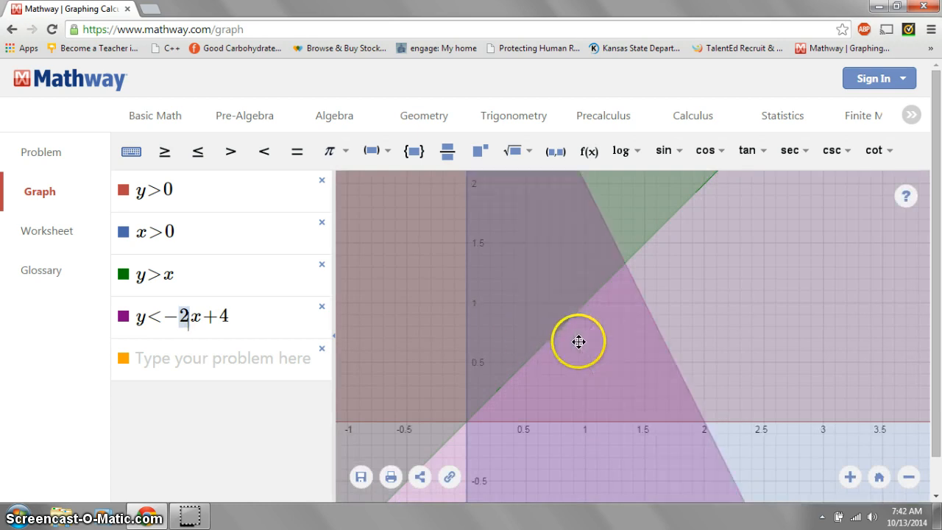
left_click_drag(581, 318, 581, 326)
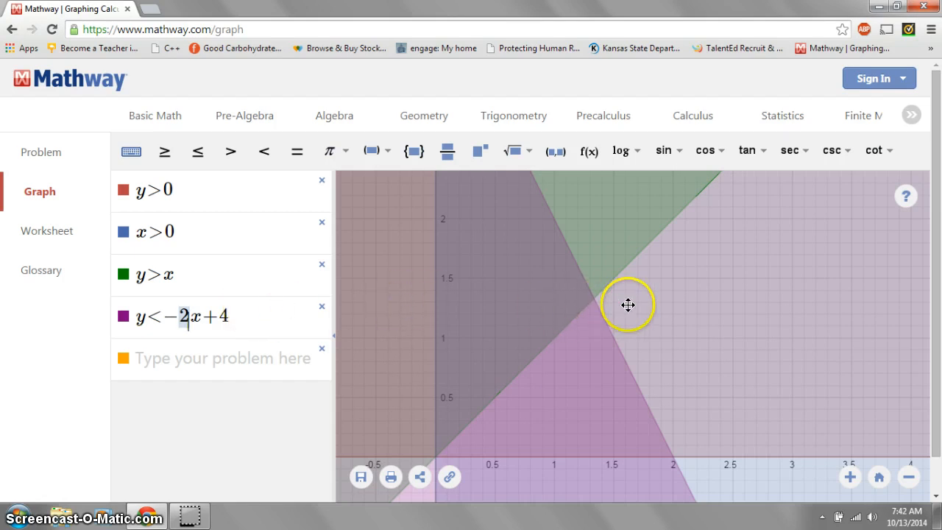
left_click(186, 317)
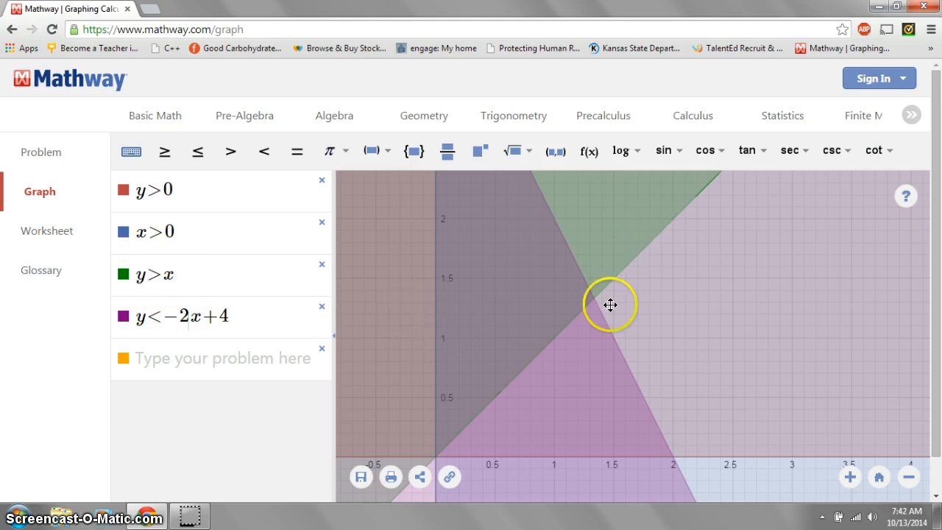
double_click(193, 322)
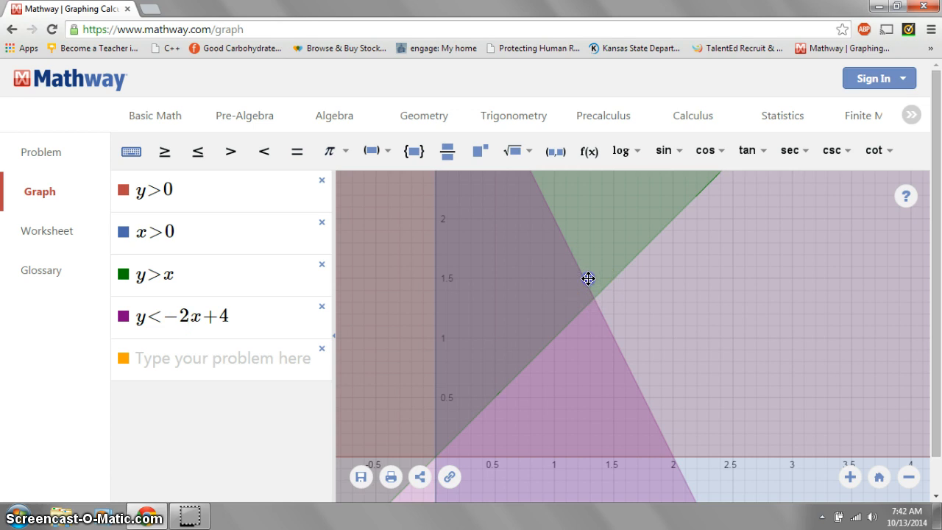
left_click_drag(564, 302, 564, 305)
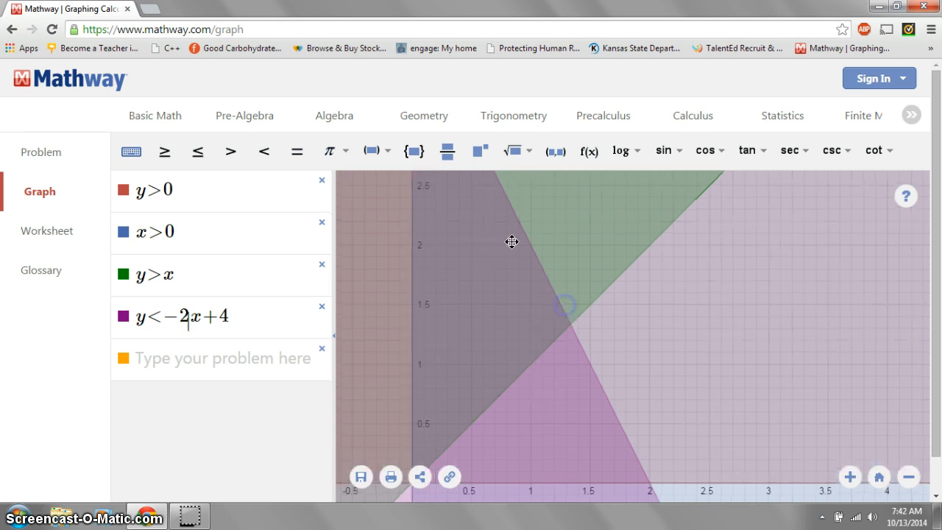
- Switch to the algebra problem solver and enter the equation y=2x+9
left_click(40, 152)
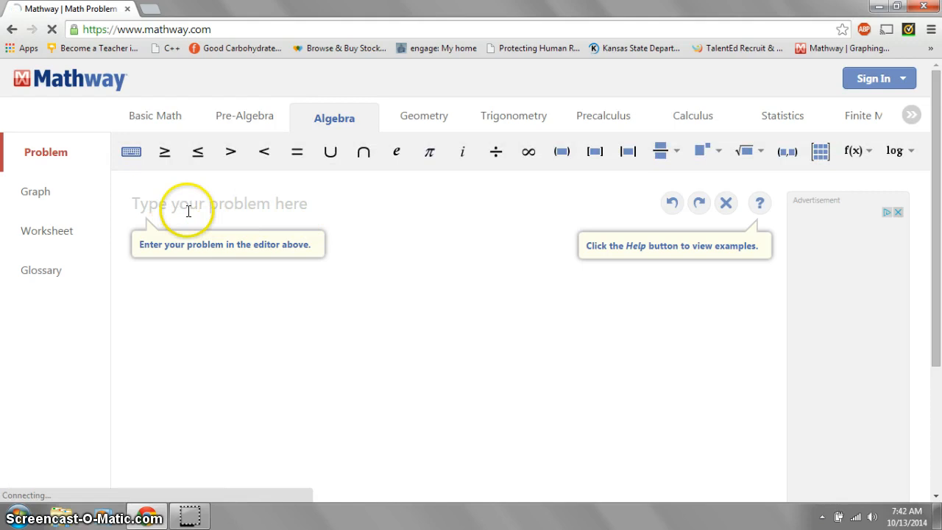
left_click(230, 208)
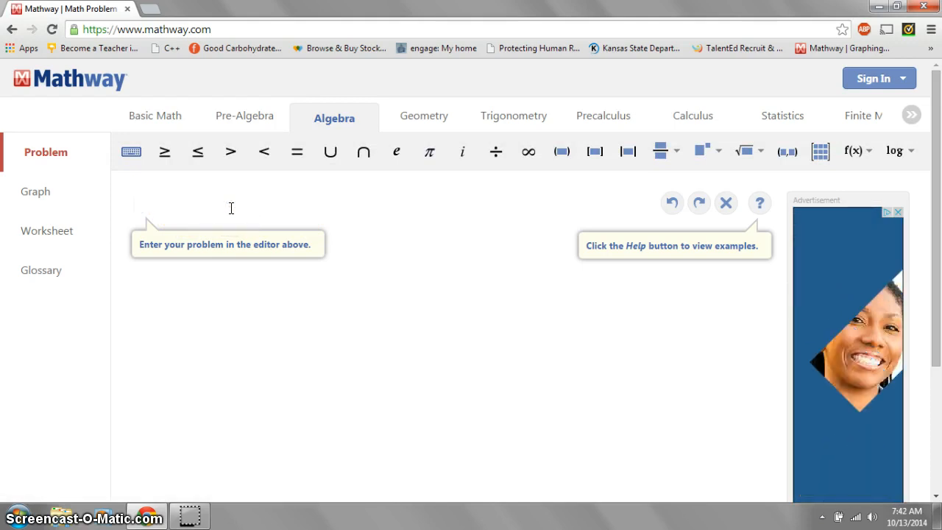
type("y")
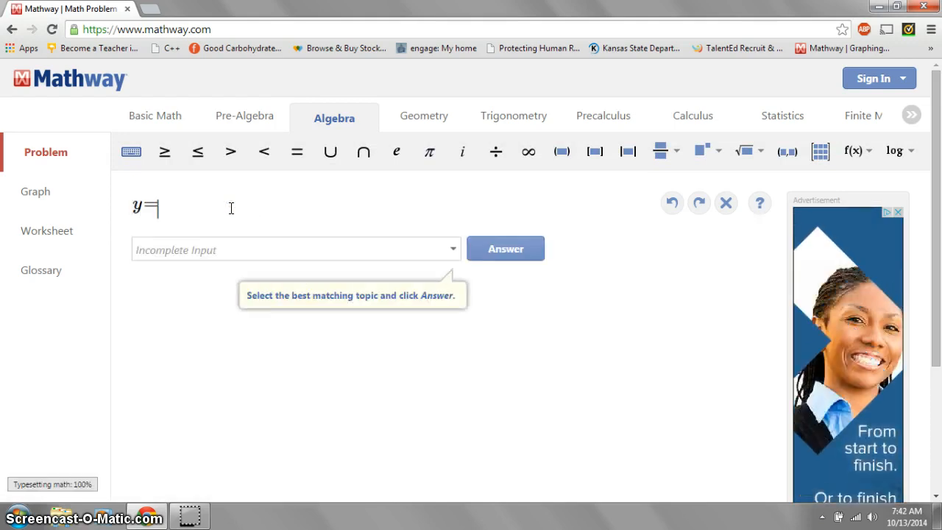
type("=2")
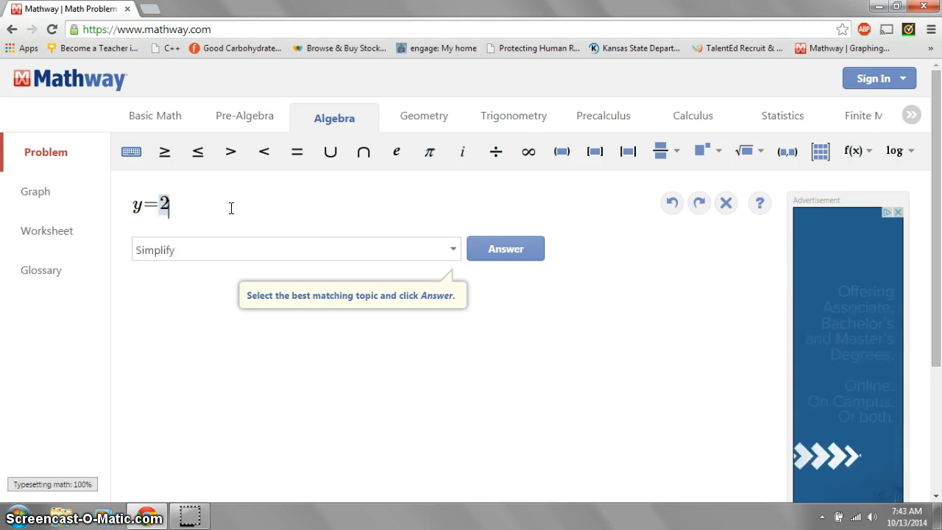
type("x+9")
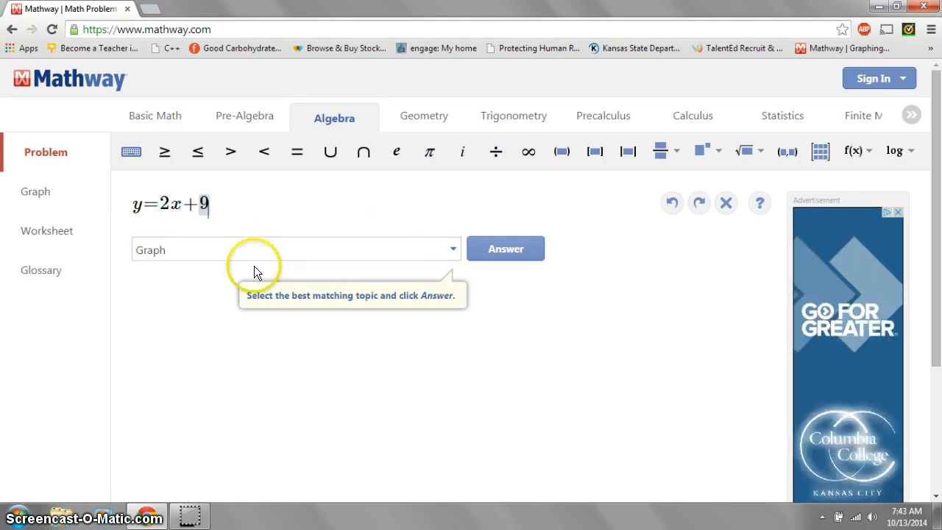
- Choose Rewrite in Standard Form as the topic for the equation and get the answer
left_click(452, 251)
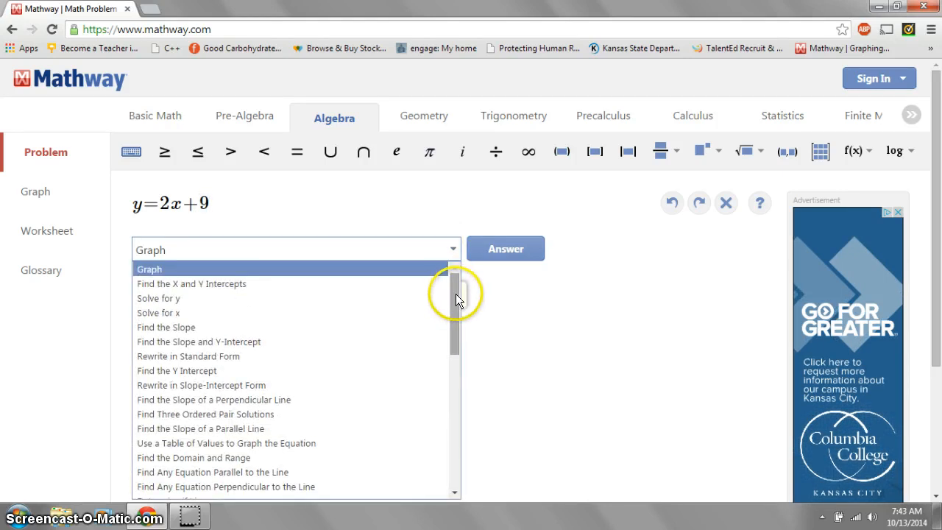
mouse_move(454, 286)
left_mouse_down()
mouse_move(458, 431)
mouse_move(453, 272)
left_mouse_up()
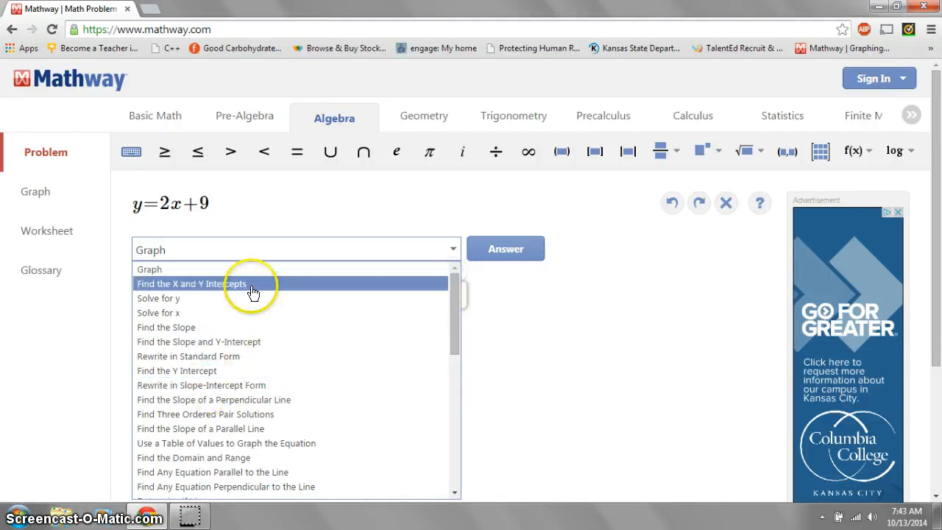
left_click(221, 356)
left_click(505, 254)
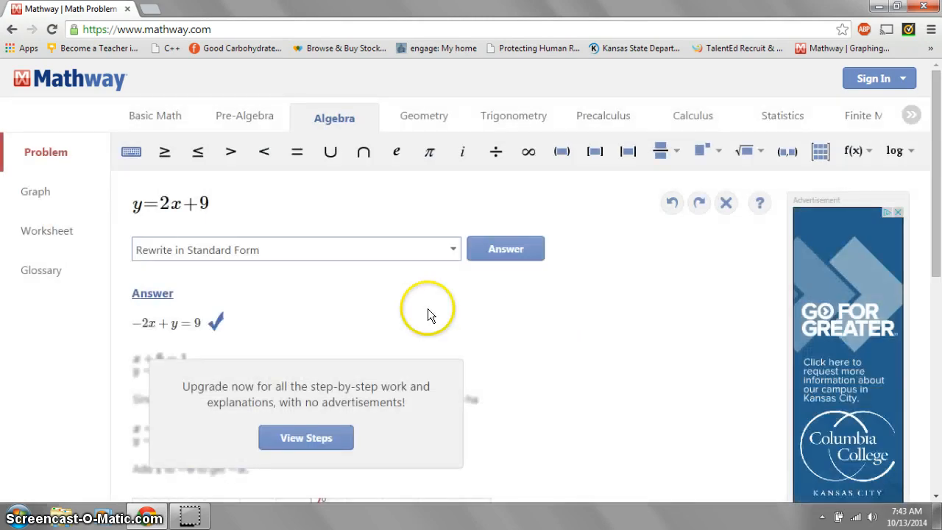
- Review the standard form answer and its graph, and request the step-by-step work
scroll(326, 301, "down", 1)
scroll(251, 235, "down", 3)
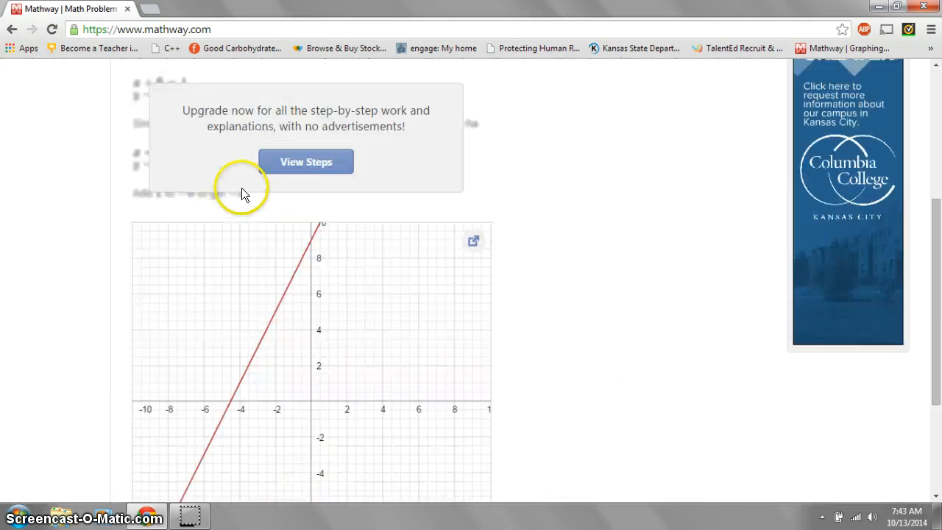
scroll(241, 188, "up", 3)
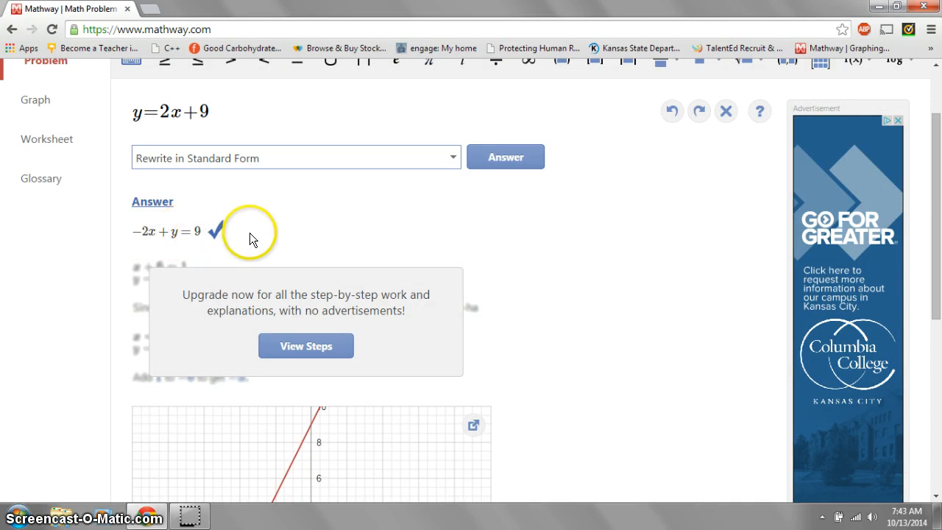
left_click(340, 339)
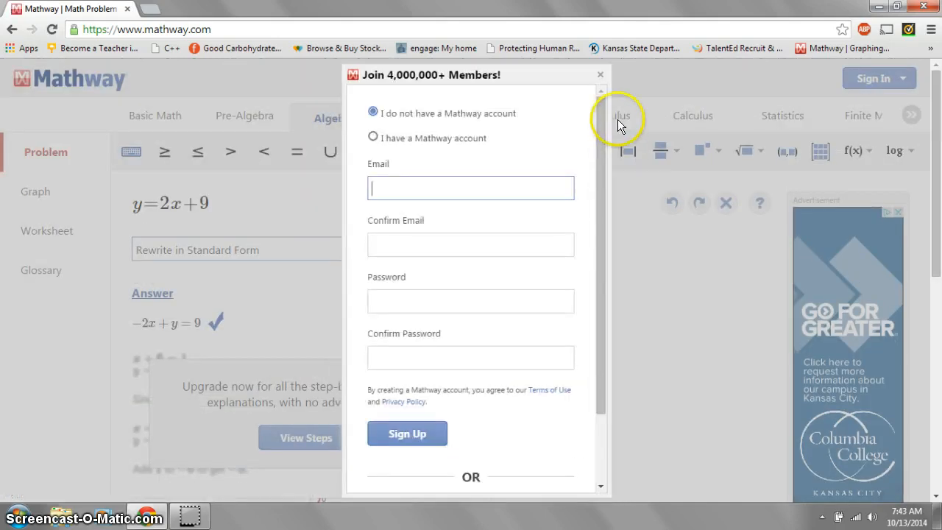
- Look over the membership sign-up form, including its Facebook sign-in option, and dismiss it without creating an account
scroll(594, 294, "down", 3)
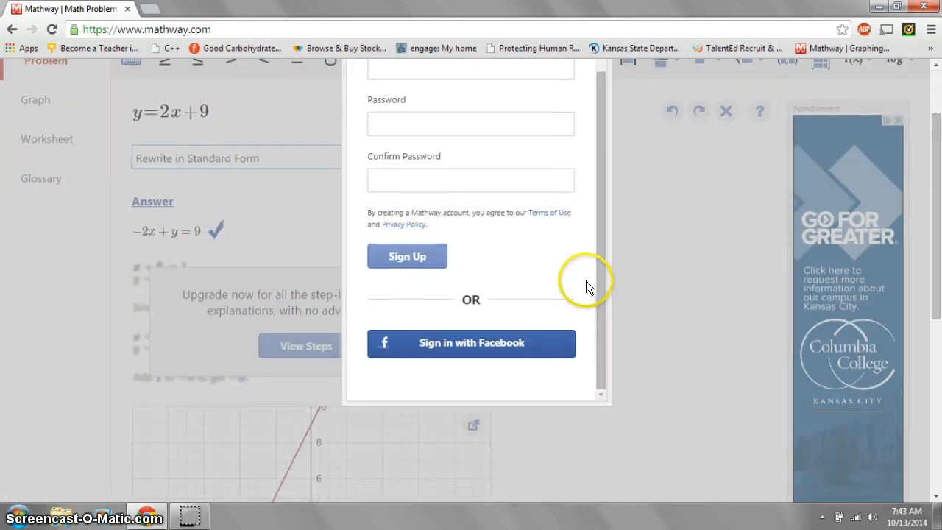
scroll(588, 286, "up", 3)
left_click(599, 76)
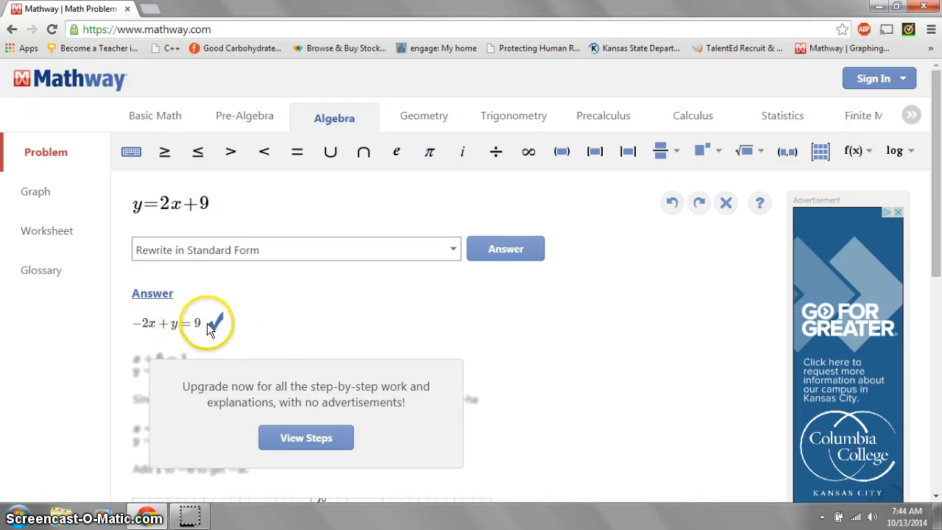
- Review the standard form answer for y=2x+9 and the full graph of the line beneath it
scroll(351, 300, "down", 3)
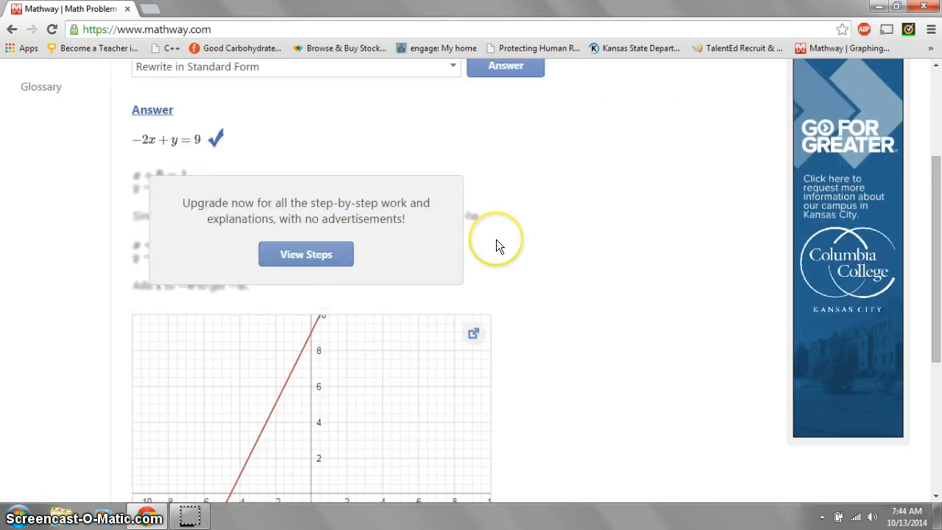
scroll(495, 239, "down", 4)
scroll(496, 239, "up", 1)
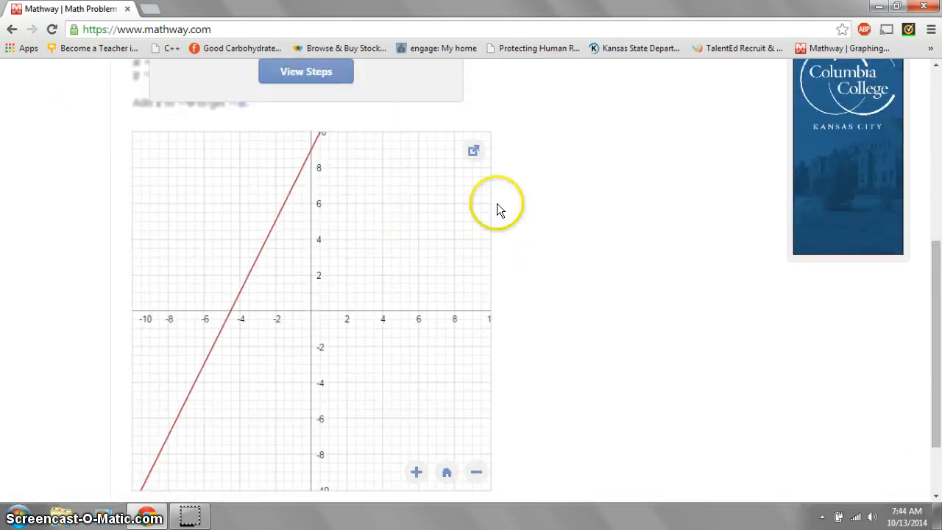
- Change the topic for the equation y=2x+9 to Graph and get the answer
scroll(496, 206, "up", 5)
left_click(457, 253)
scroll(301, 325, "up", 3)
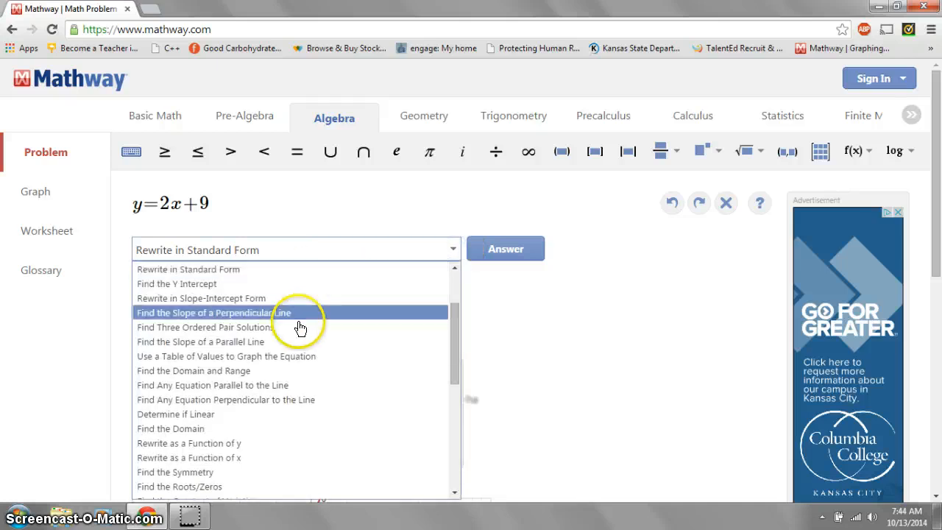
left_click(237, 271)
left_click(525, 250)
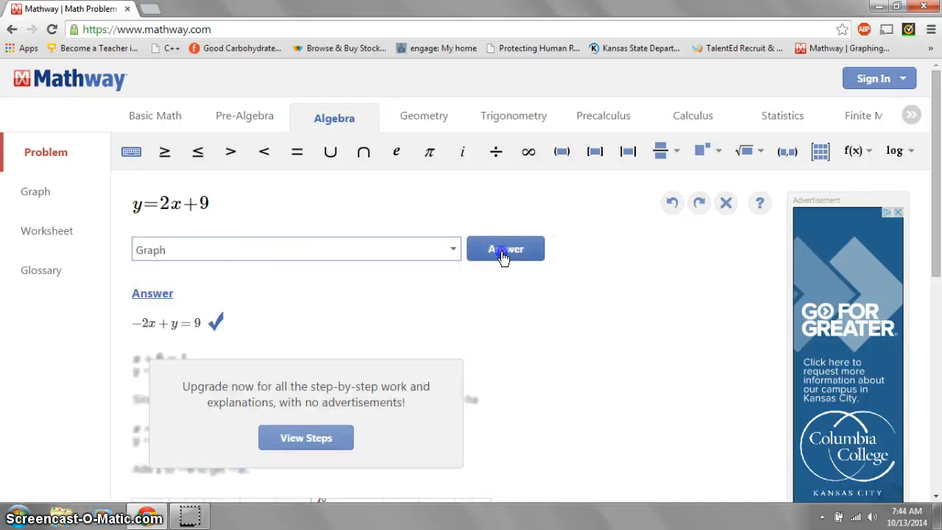
left_click(601, 315)
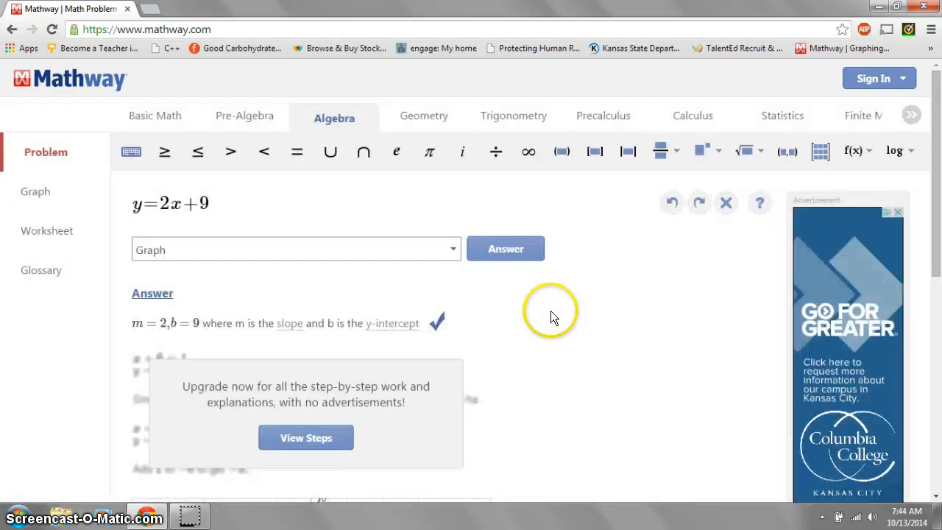
- Examine the slope and y-intercept given in the Graph answer and the plotted line with its marked point
scroll(493, 295, "down", 1)
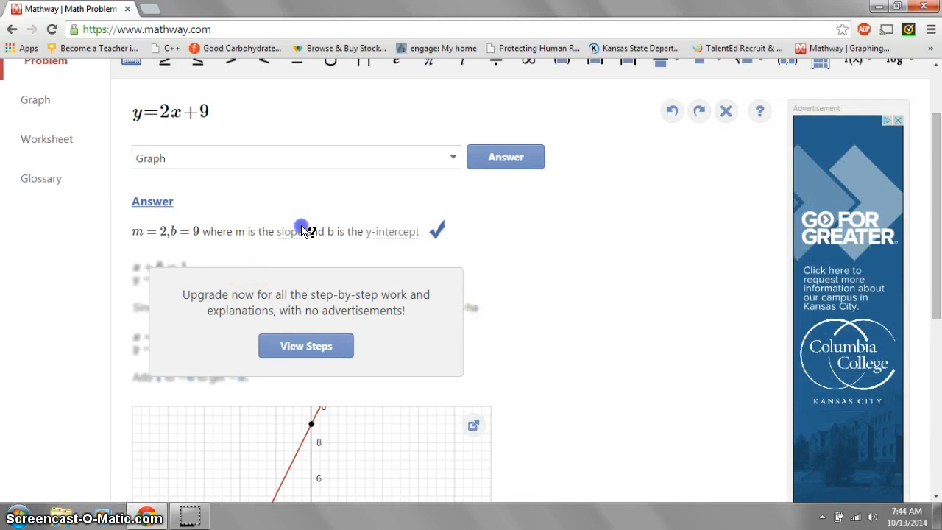
scroll(640, 236, "down", 3)
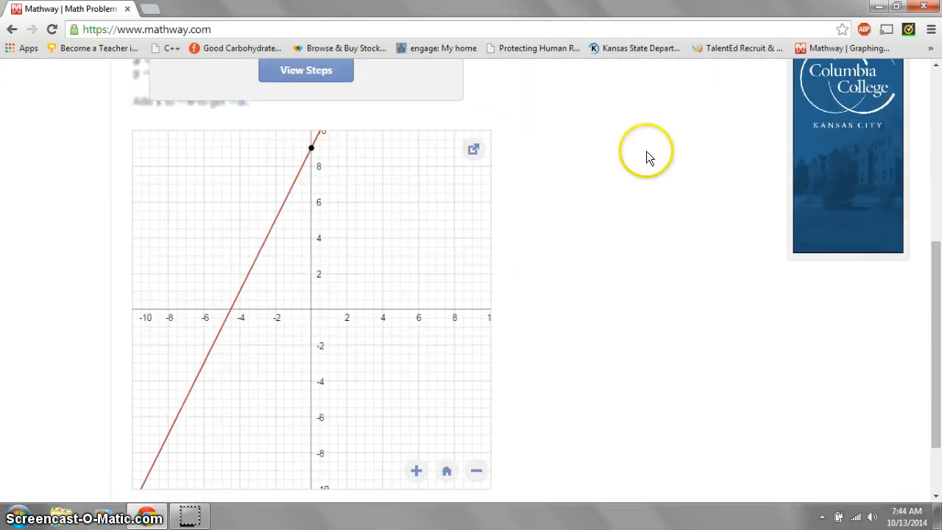
scroll(617, 201, "up", 4)
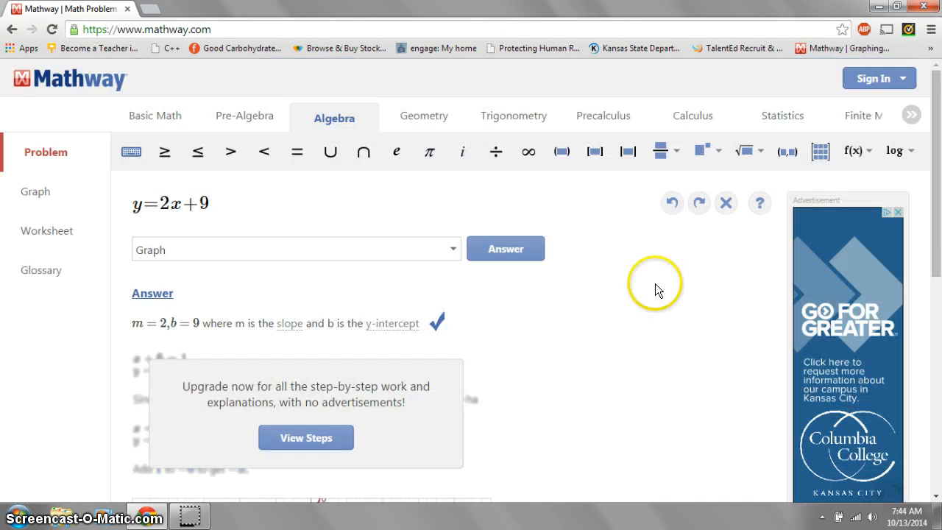